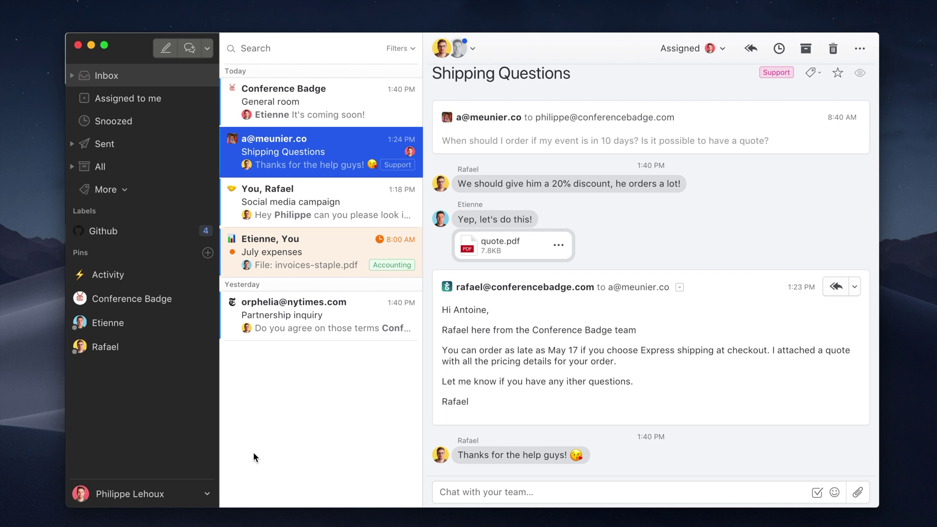
Open the account menu from the profile name at the bottom of the sidebar
{"action": "left_click", "coordinate": [180, 488]}
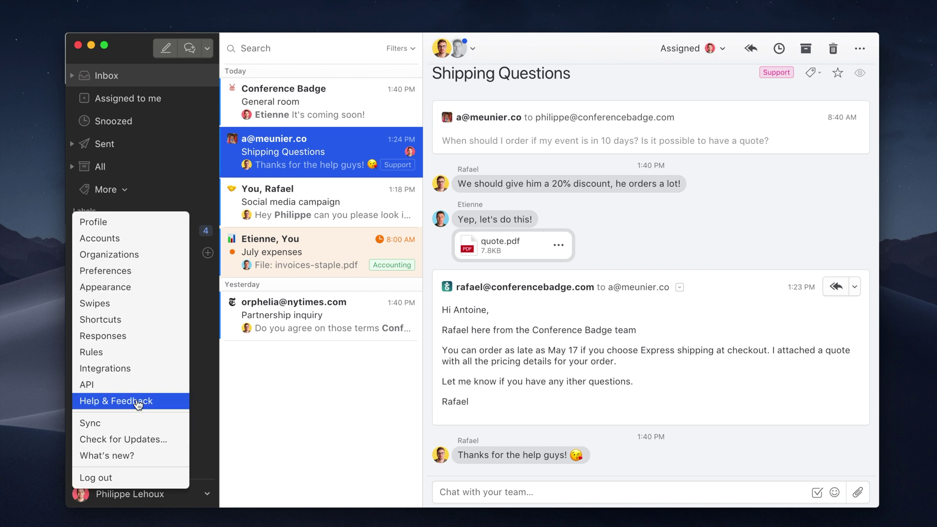
Add Asana as a new integration and grant Missive access to the Asana account
{"action": "left_click", "coordinate": [134, 374]}
{"action": "left_click", "coordinate": [516, 230]}
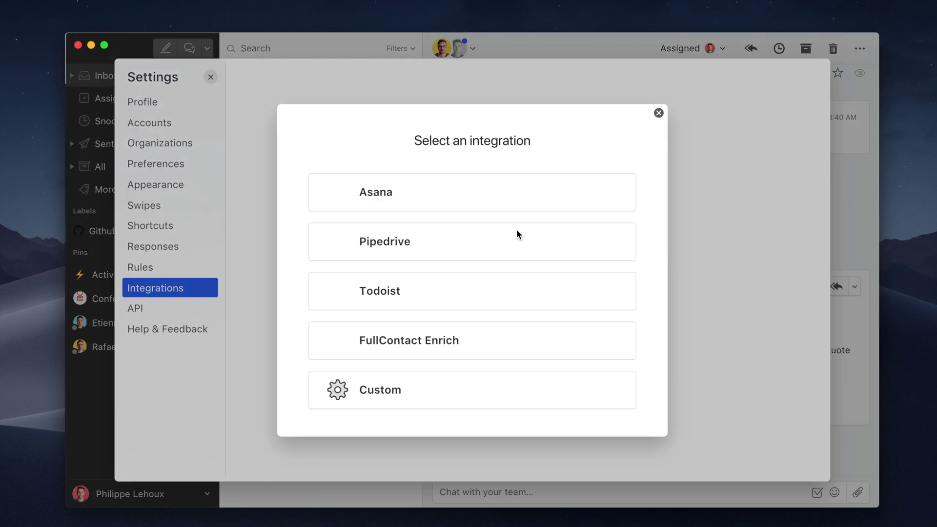
{"action": "left_click", "coordinate": [397, 193]}
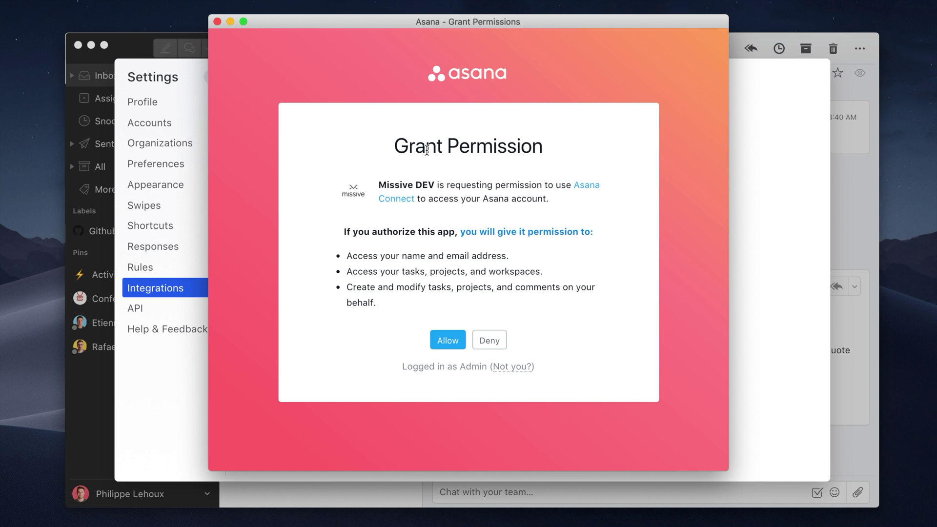
{"action": "left_click", "coordinate": [449, 341]}
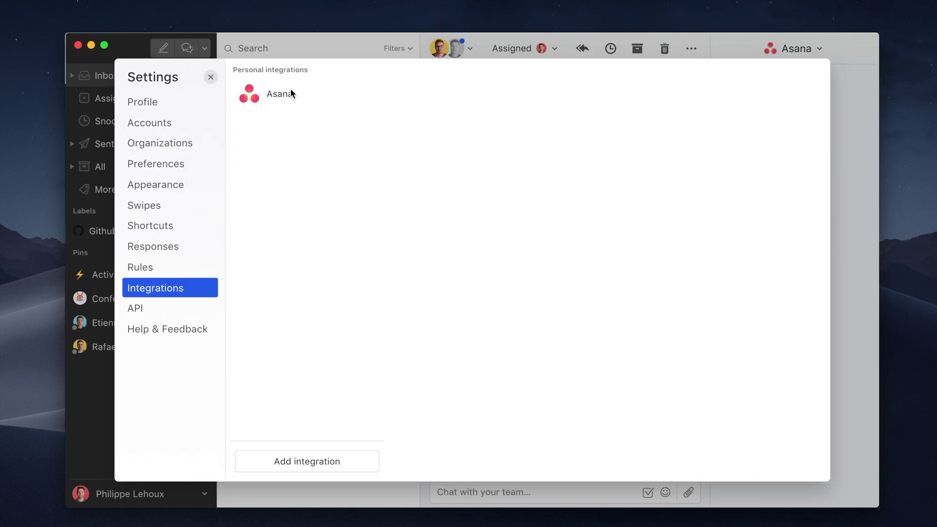
Share the Asana integration with everyone at Conference Badge and save the sharing settings
{"action": "left_click", "coordinate": [291, 92]}
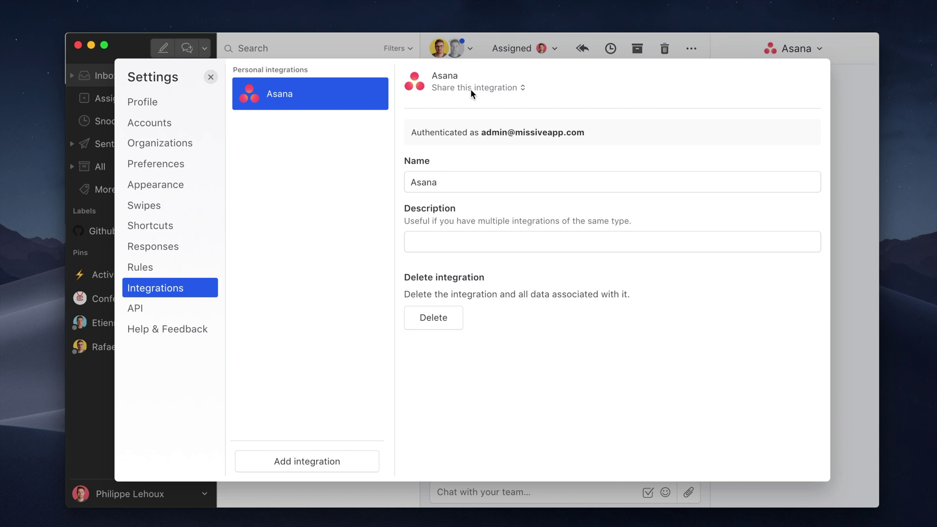
{"action": "left_click", "coordinate": [470, 89]}
{"action": "left_click", "coordinate": [470, 167]}
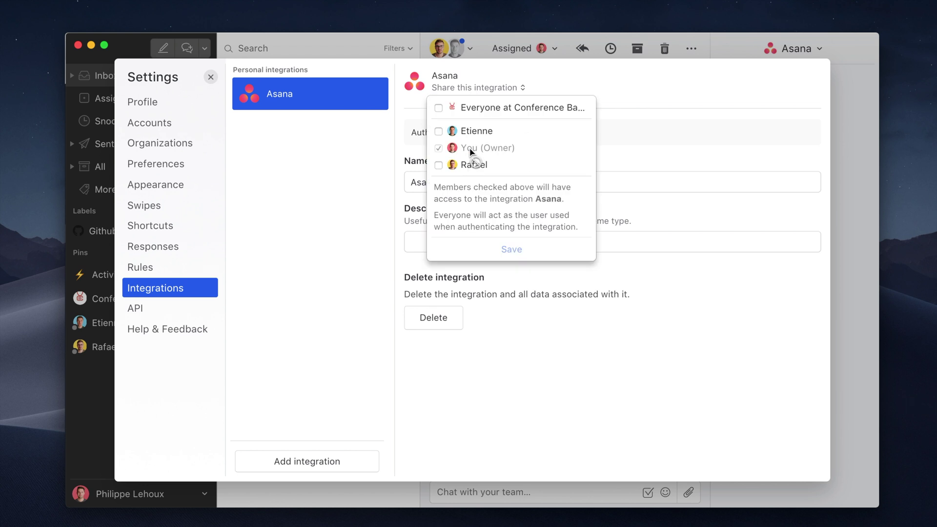
{"action": "left_click", "coordinate": [477, 110]}
{"action": "left_click", "coordinate": [550, 365]}
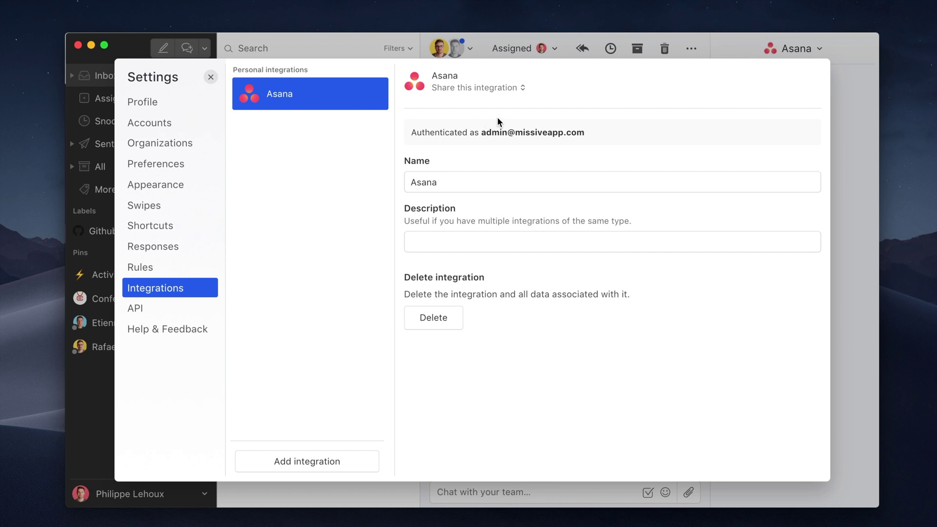
Close Settings to return to Shipping Questions with the Asana panel alongside
{"action": "left_click", "coordinate": [847, 123]}
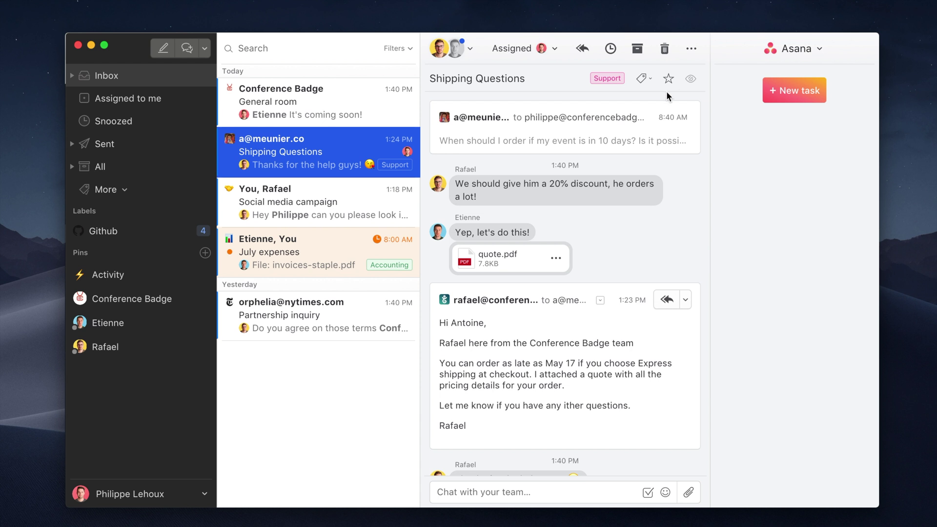
Start an Asana task titled 'Ship order' with description '250 conference badges.'
{"action": "left_click", "coordinate": [797, 98]}
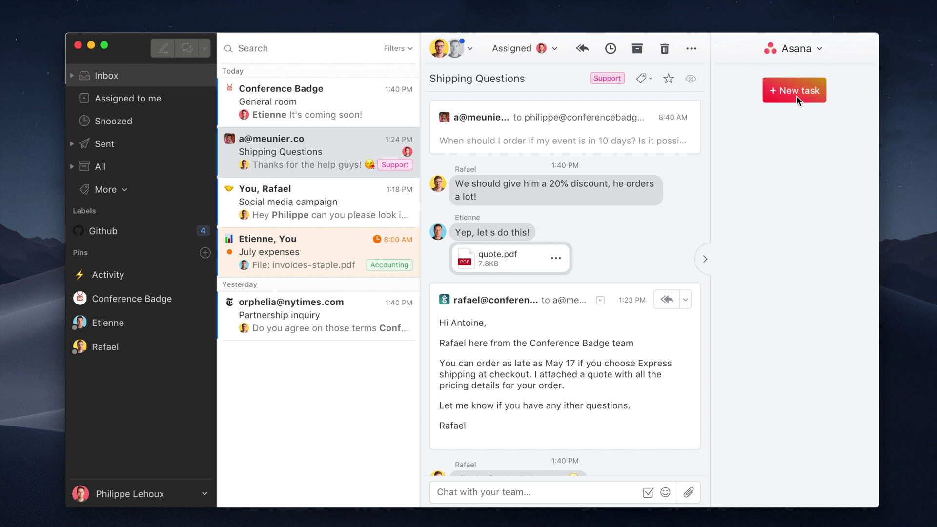
{"action": "type", "text": "Ship order"}
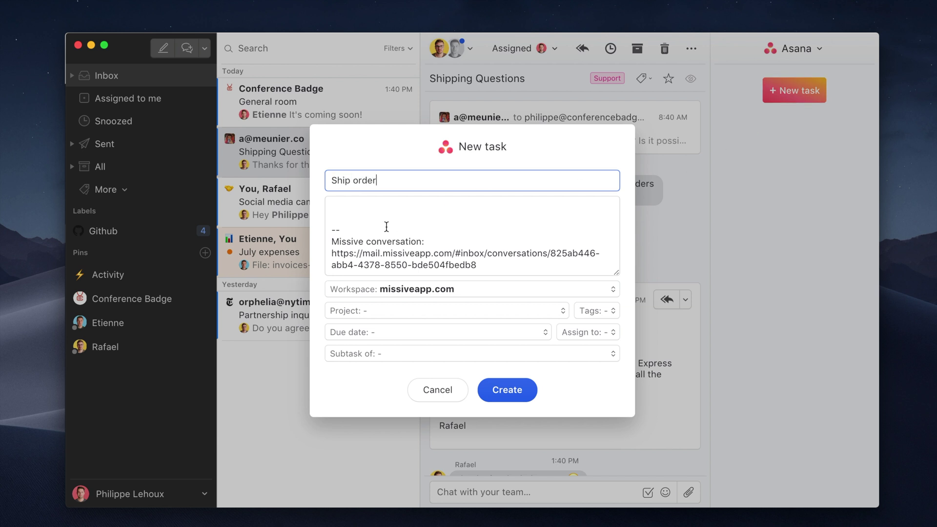
{"action": "left_click_drag", "start_coordinate": [332, 240], "coordinate": [444, 243]}
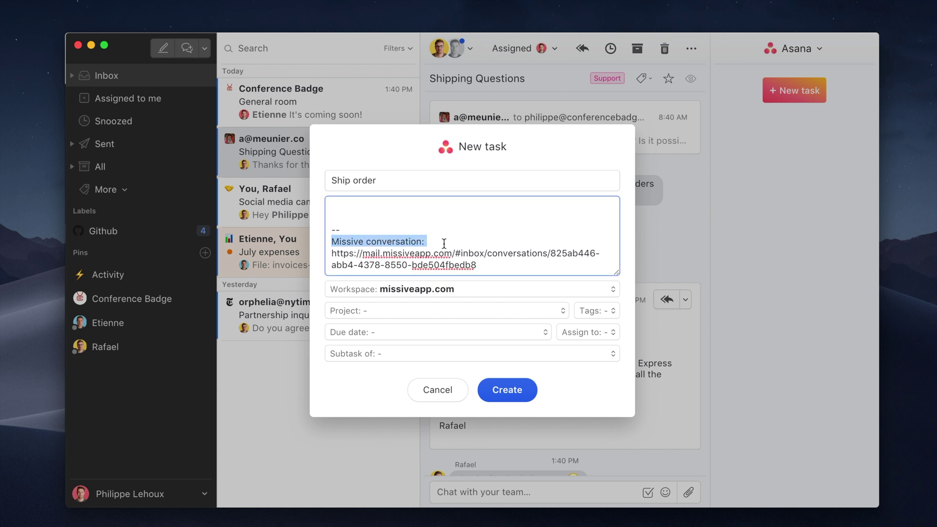
{"action": "left_click", "coordinate": [394, 212]}
{"action": "key", "text": "Up"}
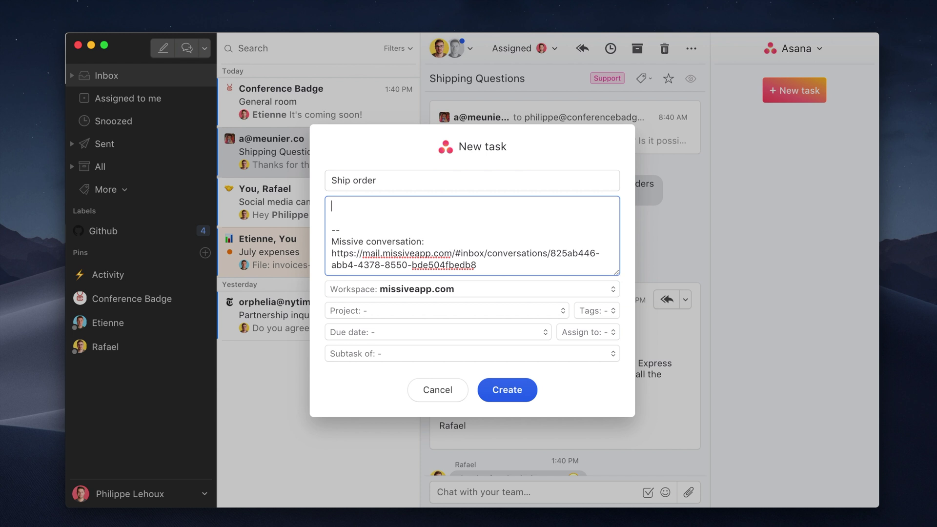
{"action": "type", "text": "2"}
{"action": "type", "text": "50 conferen"}
{"action": "type", "text": "ce badges."}
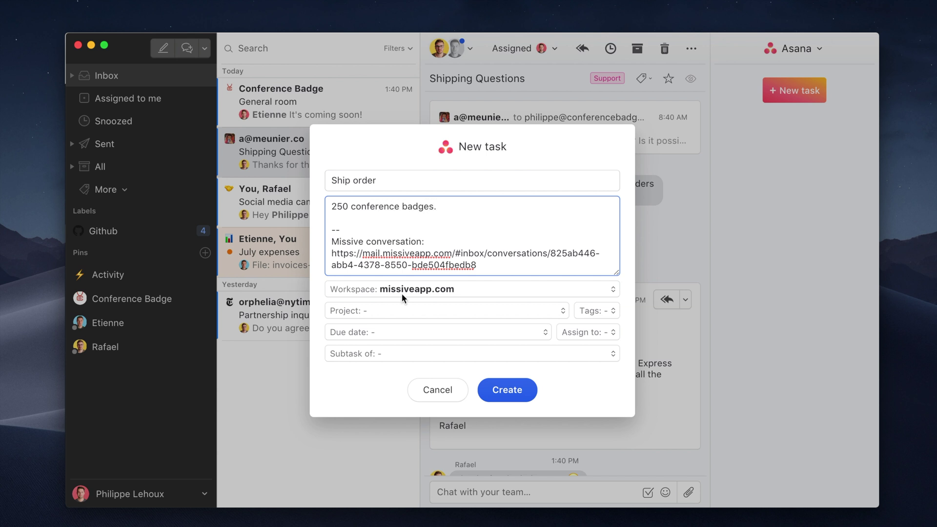
{"action": "left_click", "coordinate": [403, 312]}
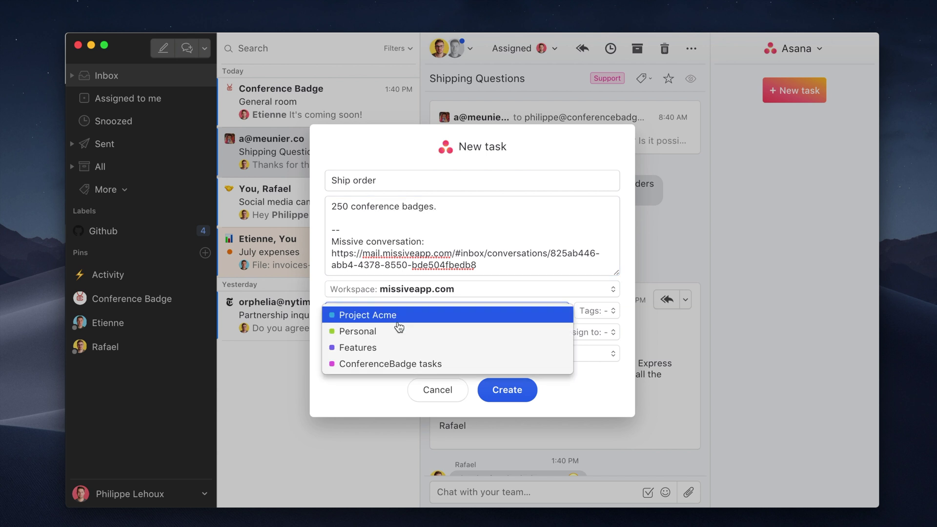
{"action": "left_click", "coordinate": [396, 362]}
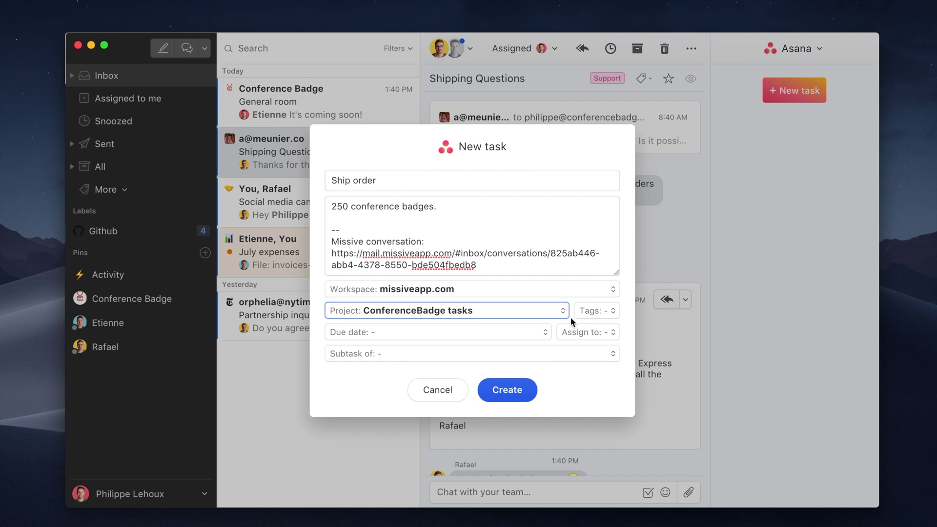
{"action": "left_click", "coordinate": [591, 311]}
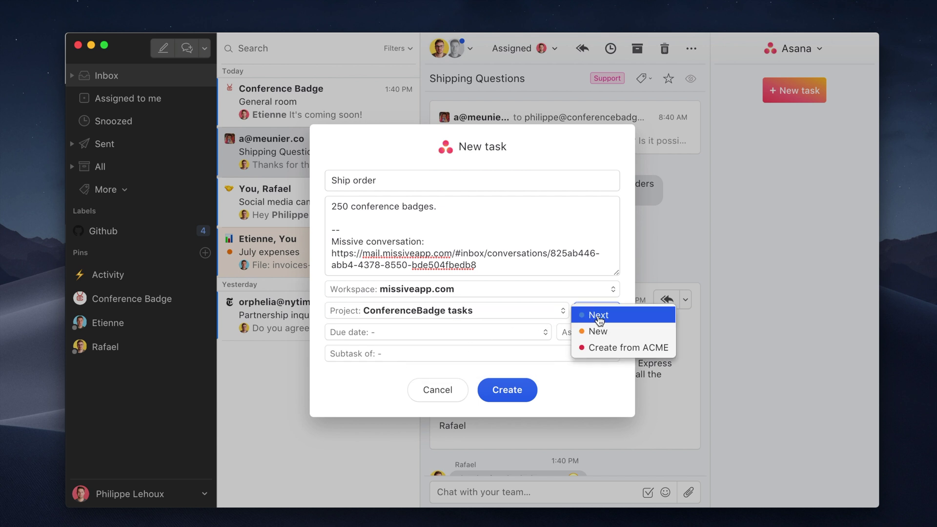
{"action": "left_click", "coordinate": [599, 318]}
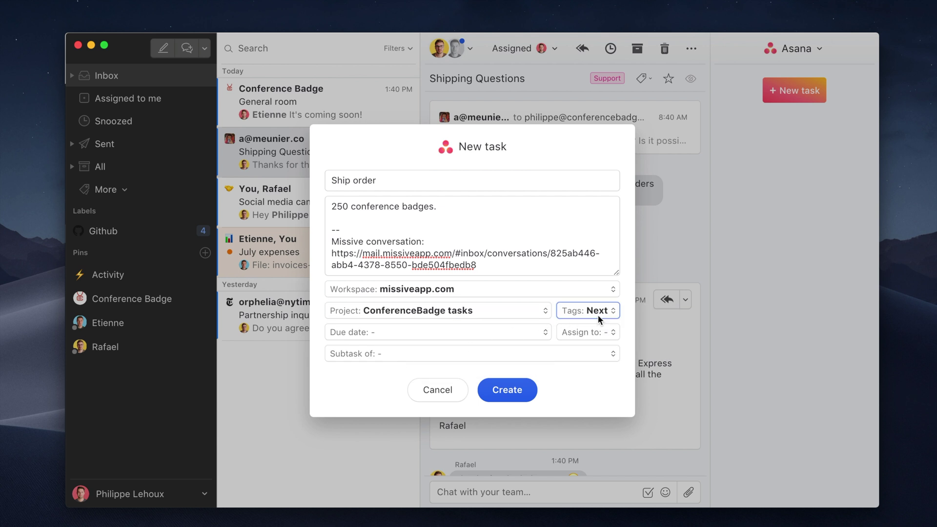
{"action": "left_click", "coordinate": [458, 333]}
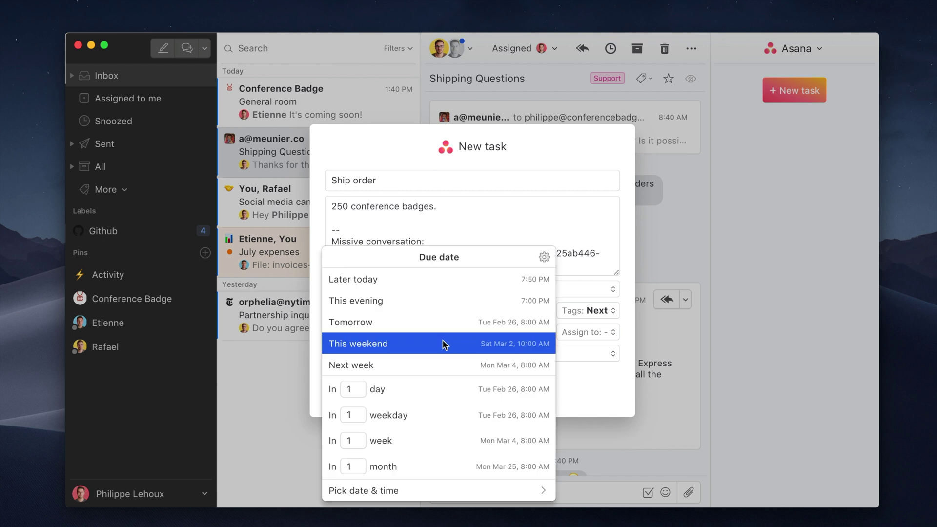
{"action": "left_click", "coordinate": [375, 324]}
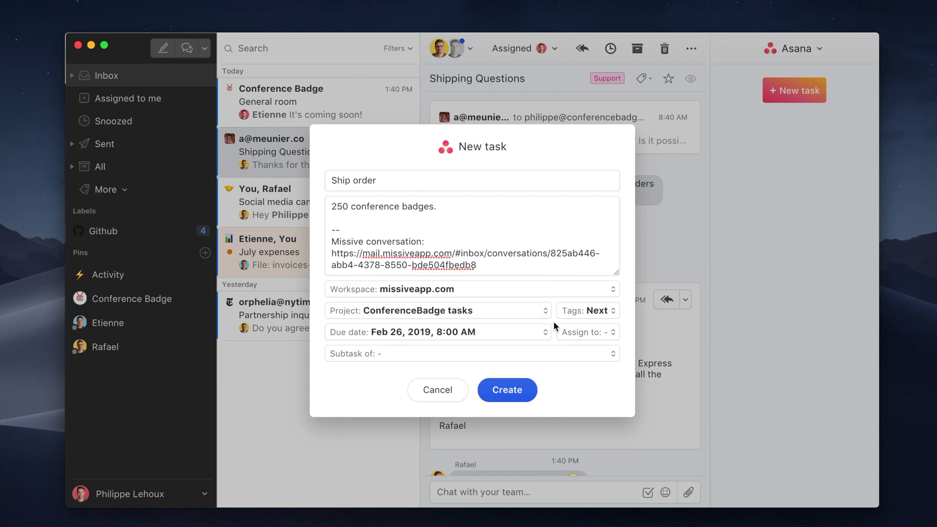
{"action": "left_click", "coordinate": [590, 331]}
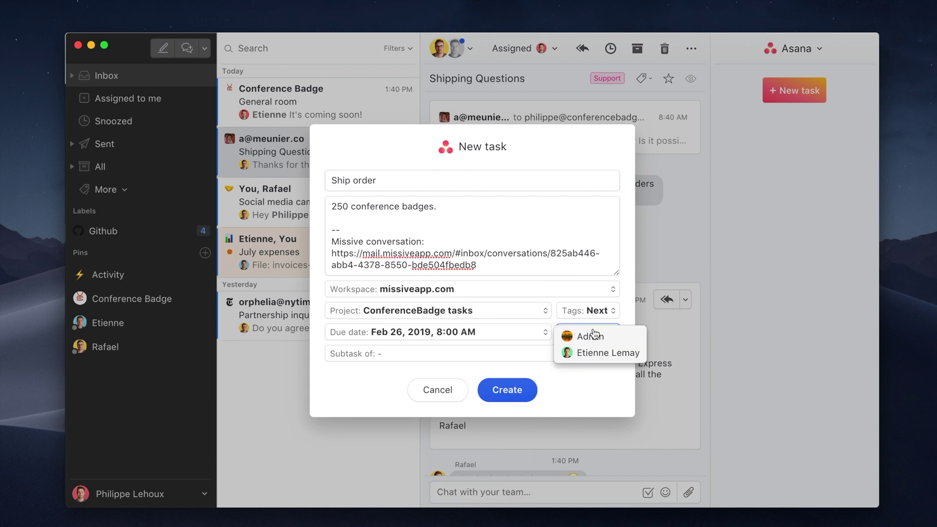
{"action": "left_click", "coordinate": [580, 353]}
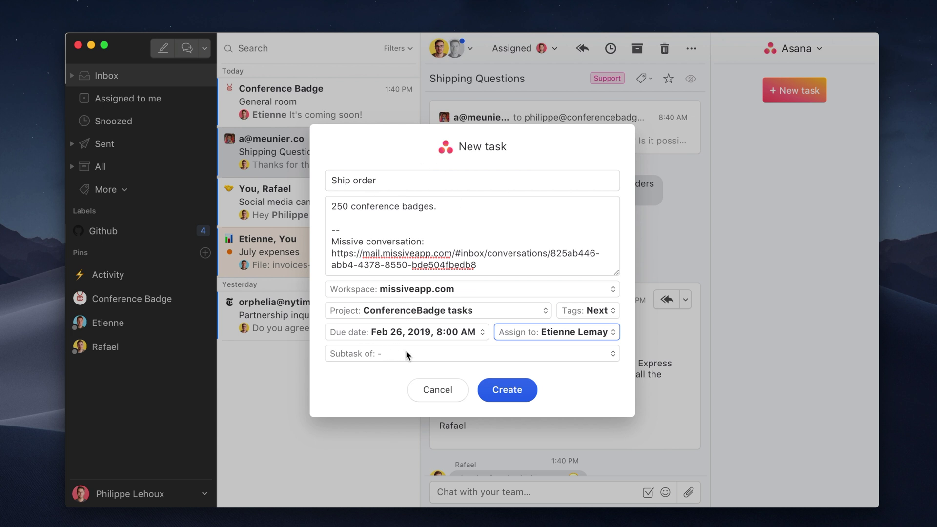
Create the Ship order task, then check it in the Asana sidebar and reopen its edit form
{"action": "left_click", "coordinate": [513, 390]}
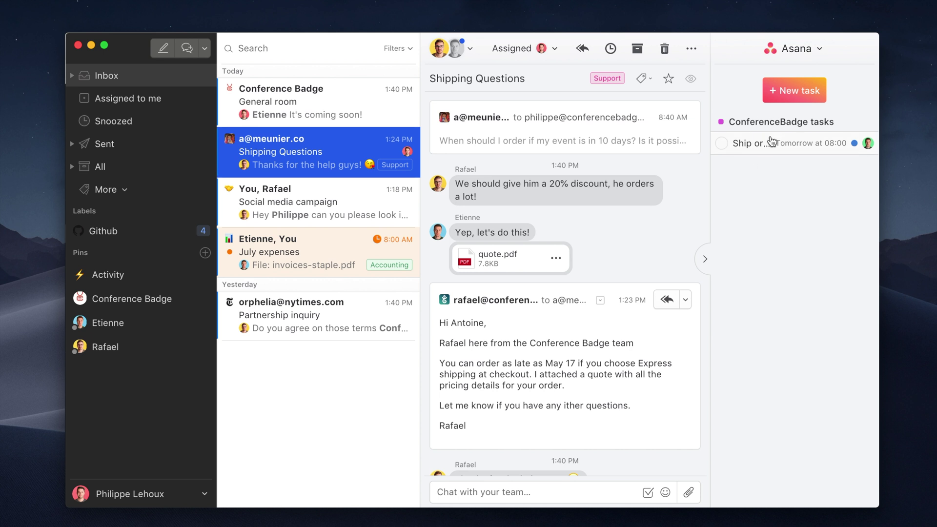
{"action": "mouse_move", "coordinate": [776, 143]}
{"action": "left_click", "coordinate": [793, 134]}
{"action": "left_click", "coordinate": [722, 143]}
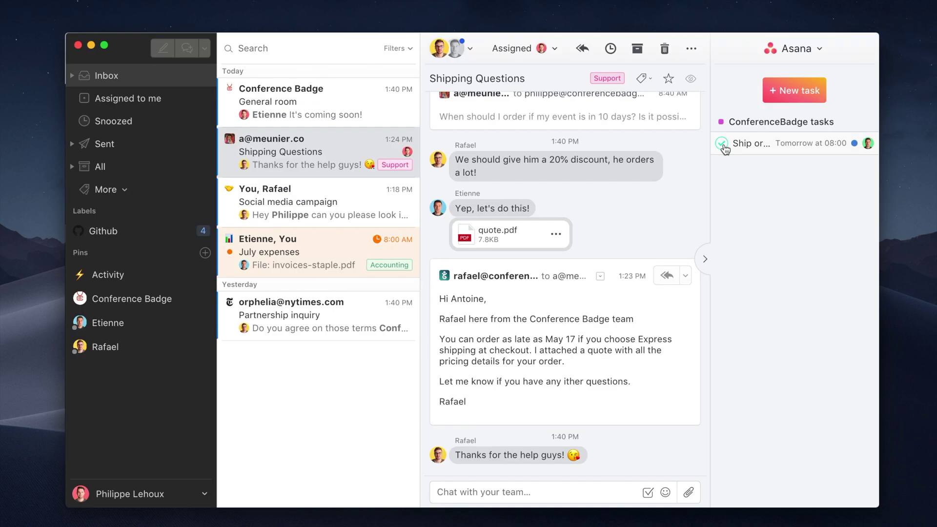
{"action": "left_click", "coordinate": [751, 148]}
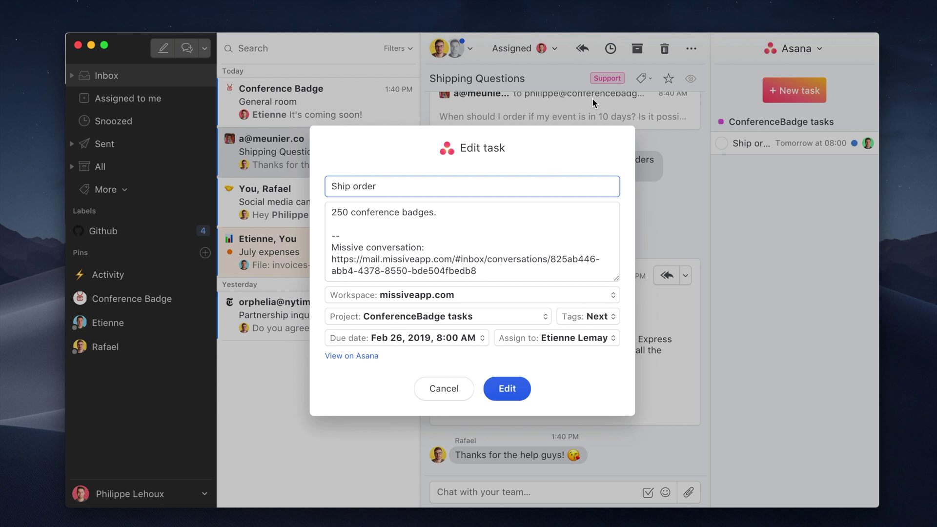
{"action": "left_click", "coordinate": [458, 390]}
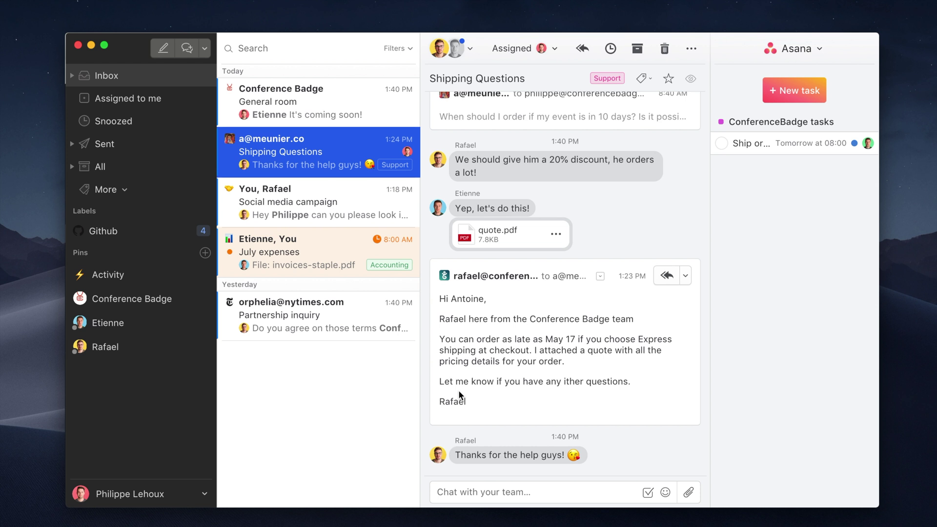
Replace Trash with New task in left-to-right swipes, widening New task's swipe zone
{"action": "left_click", "coordinate": [164, 483]}
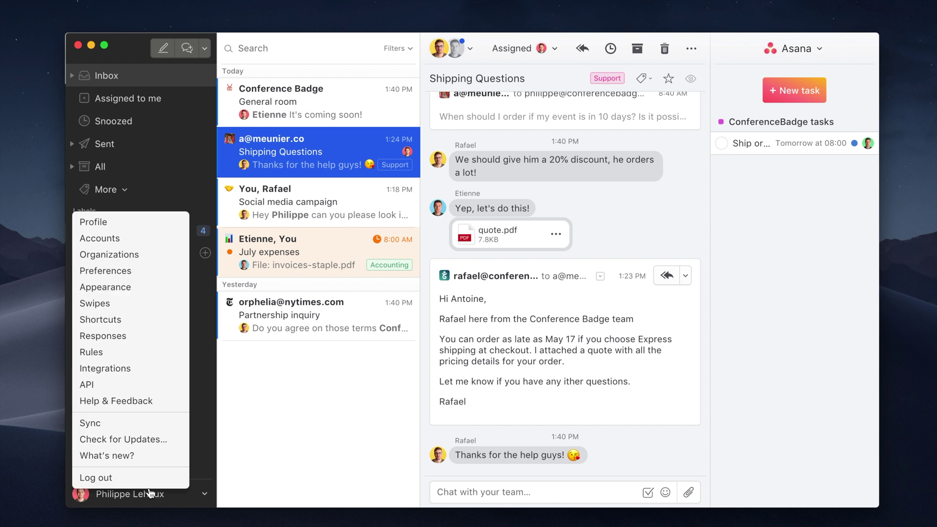
{"action": "left_click", "coordinate": [133, 307]}
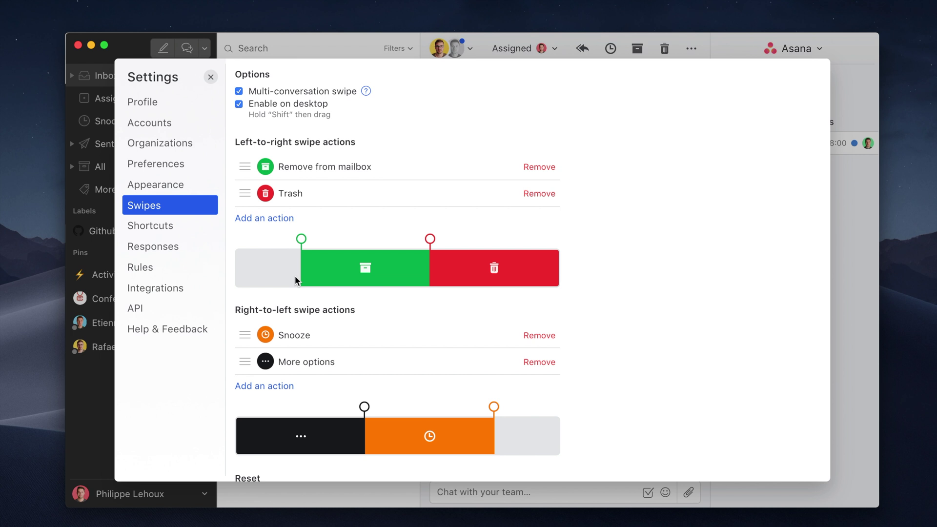
{"action": "left_click", "coordinate": [262, 219]}
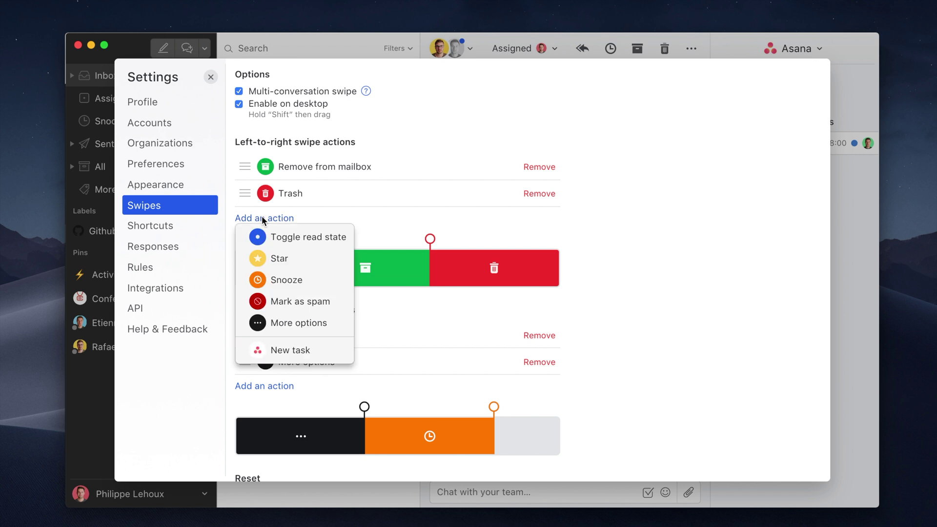
{"action": "left_click", "coordinate": [286, 357]}
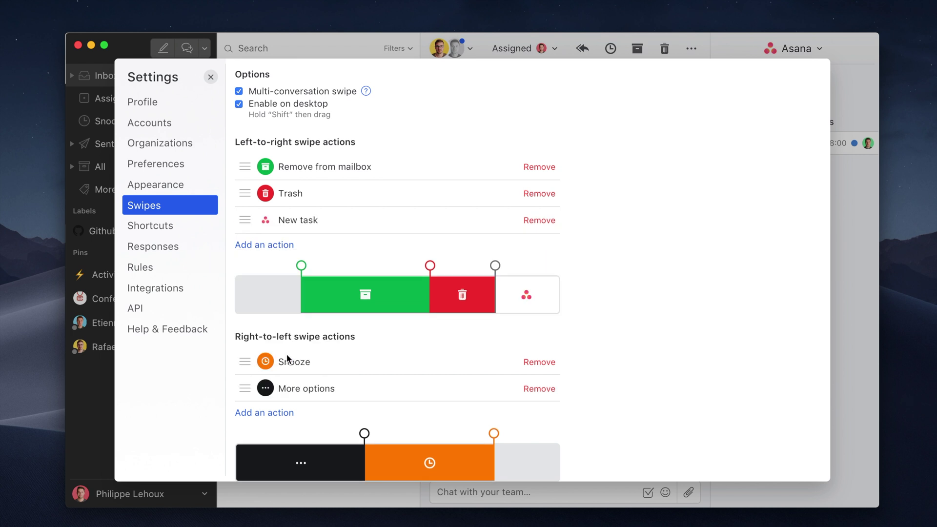
{"action": "left_click", "coordinate": [537, 193]}
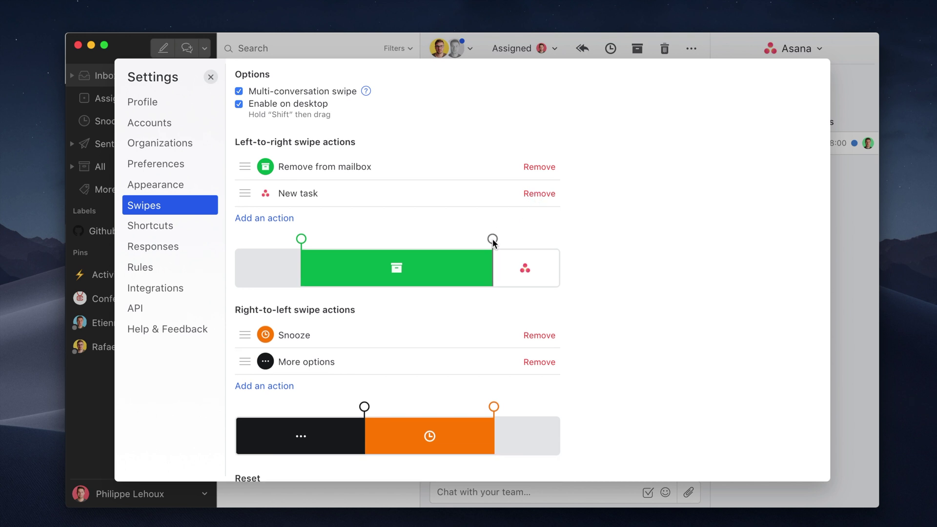
{"action": "left_click_drag", "start_coordinate": [457, 239], "coordinate": [414, 239]}
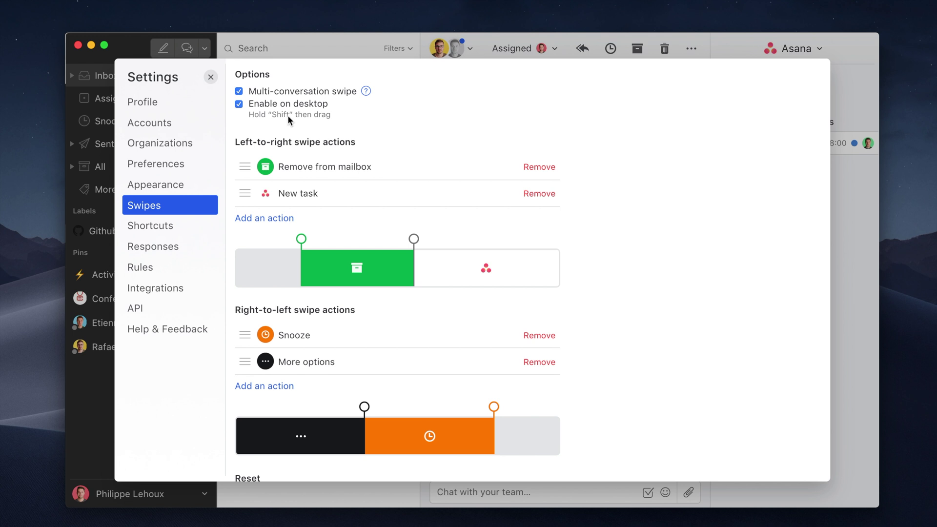
{"action": "left_click", "coordinate": [335, 41]}
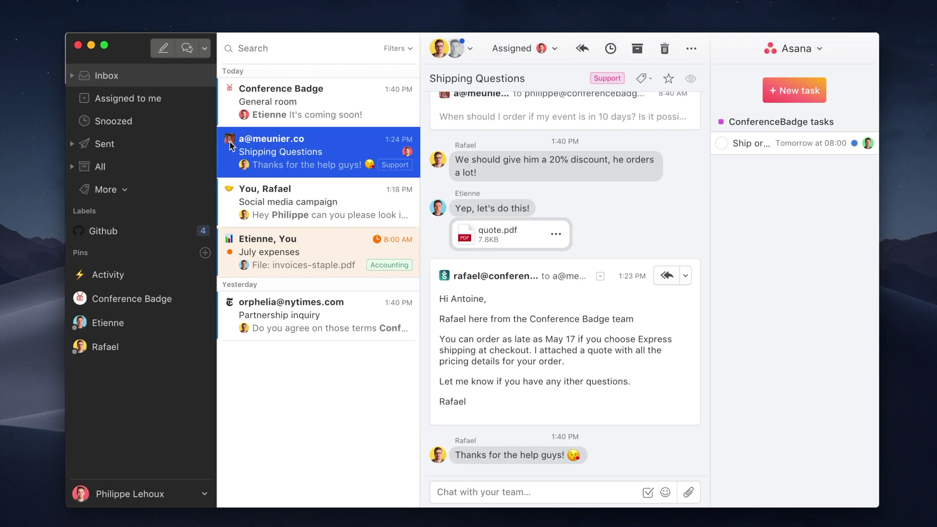
{"action": "left_click_drag", "start_coordinate": [228, 161], "coordinate": [378, 171]}
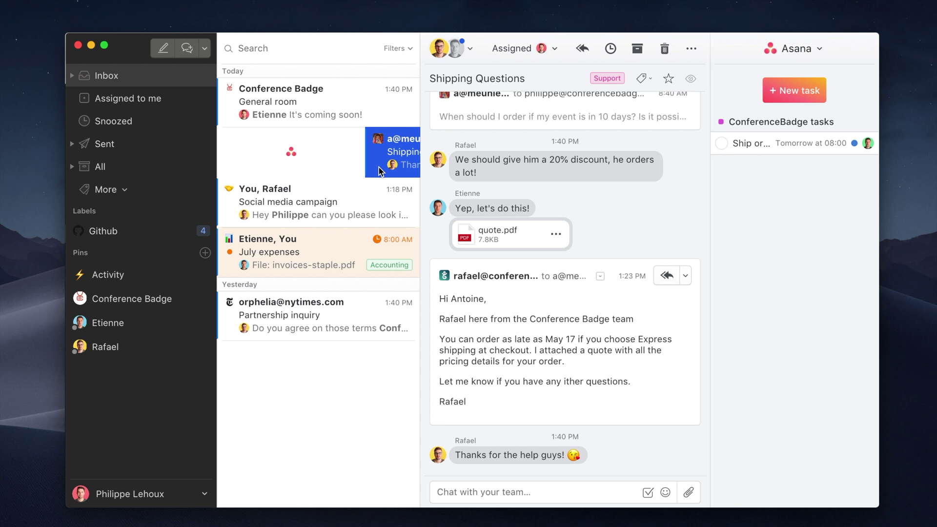
{"action": "left_click_drag", "start_coordinate": [380, 169], "coordinate": [379, 169]}
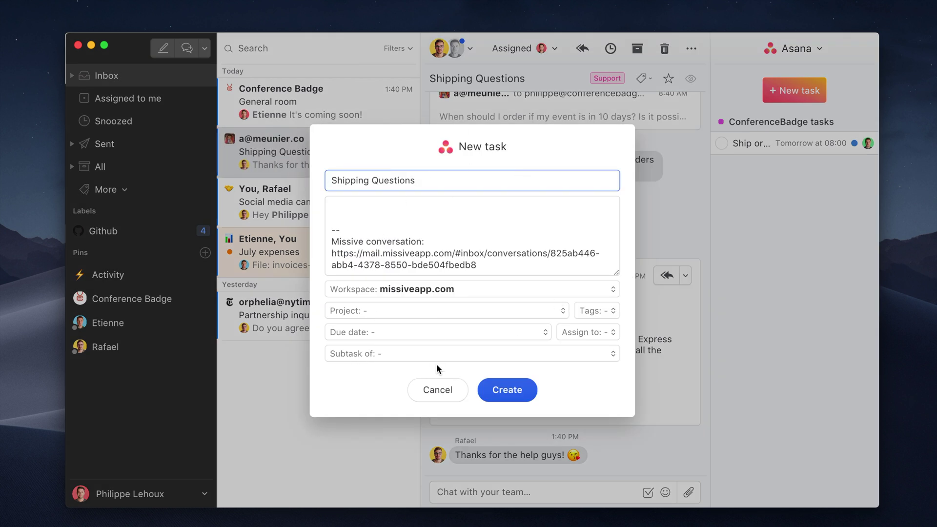
{"action": "left_click", "coordinate": [438, 388]}
{"action": "mouse_move", "coordinate": [780, 280]}
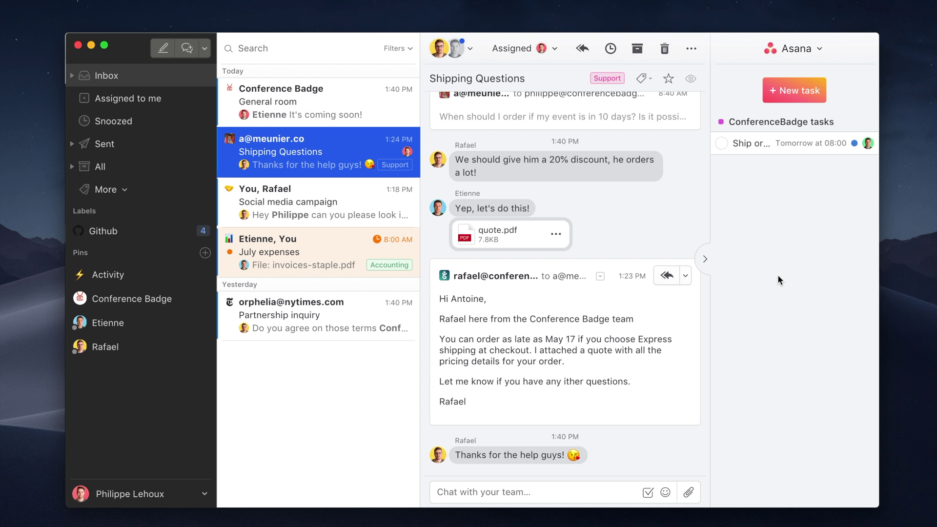